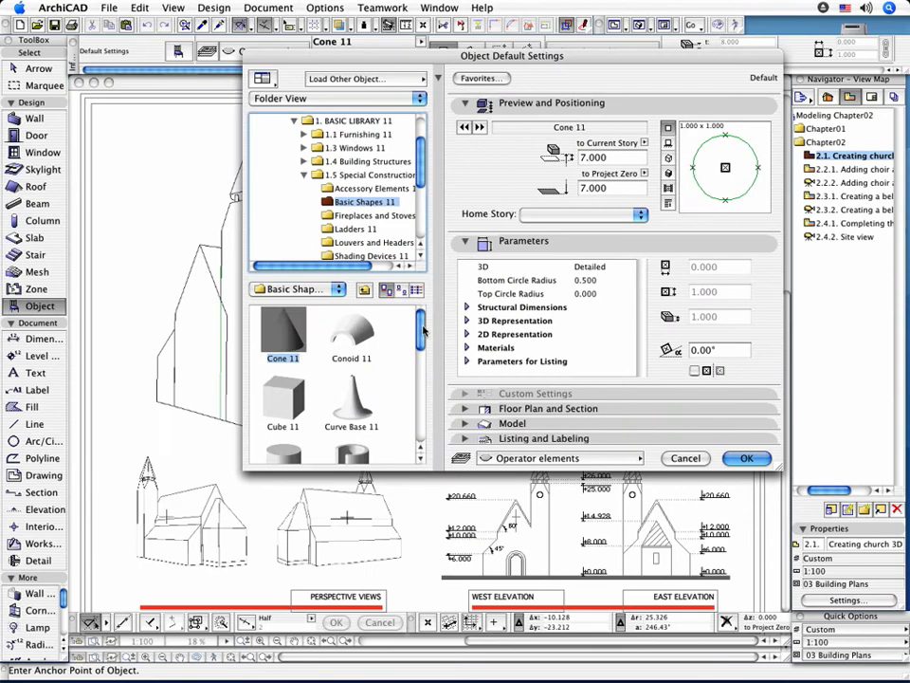
Step: Dismiss the Object Default Settings and display the Chapter02 Ground Floor site plan
left_click_drag(421, 335, 436, 377)
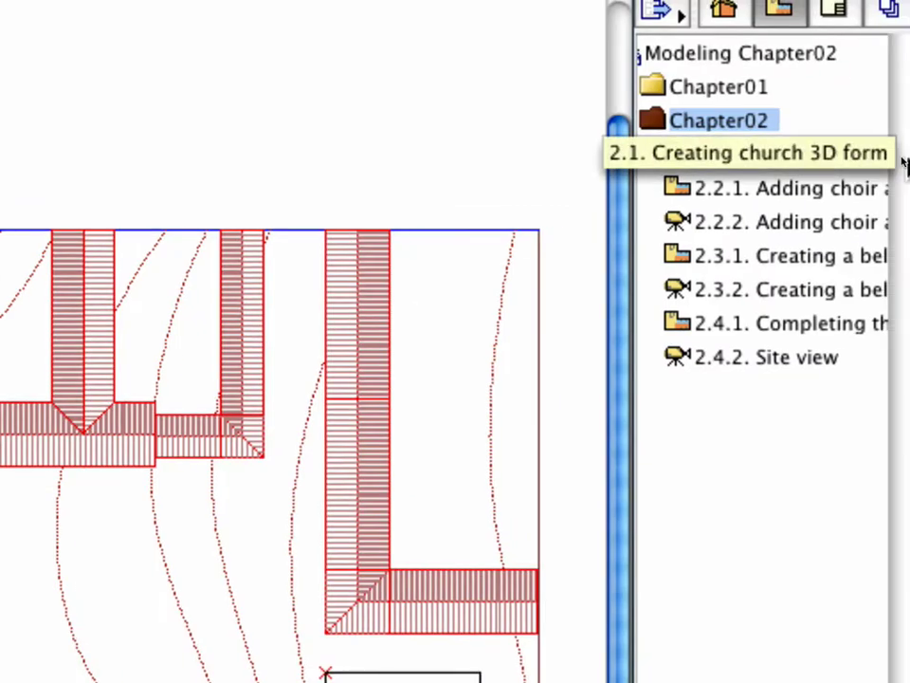
Step: Open the '2.1. Creating church 3D form' view from the Navigator View Map
left_click(839, 156)
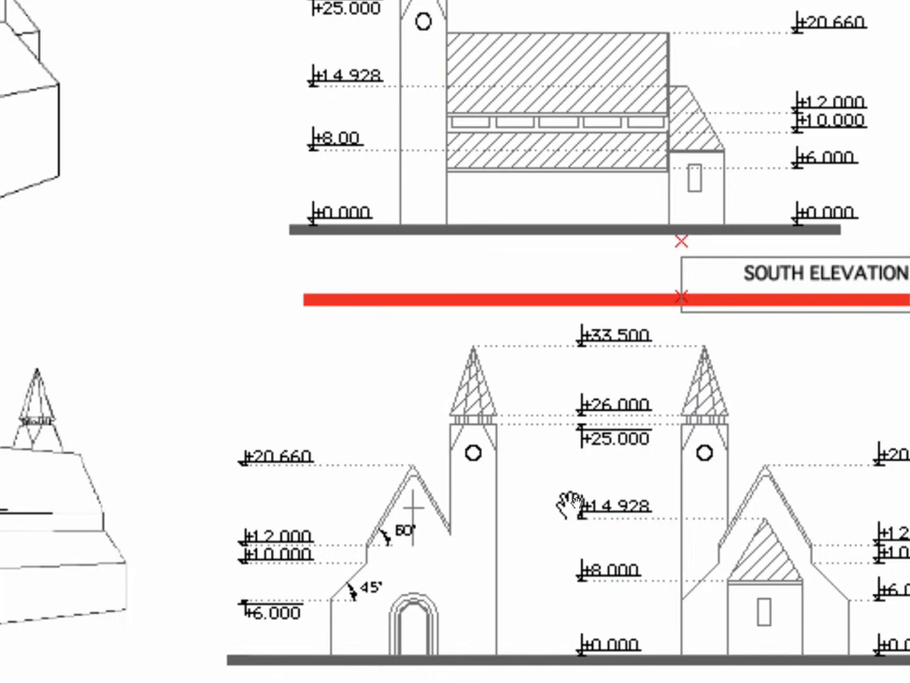
Step: Pan and zoom the sheet so the PLAN drawing and Point 1 callout are visible
mouse_move(569, 502)
left_mouse_down()
mouse_move(565, 487)
mouse_move(500, 428)
mouse_move(441, 430)
left_mouse_up()
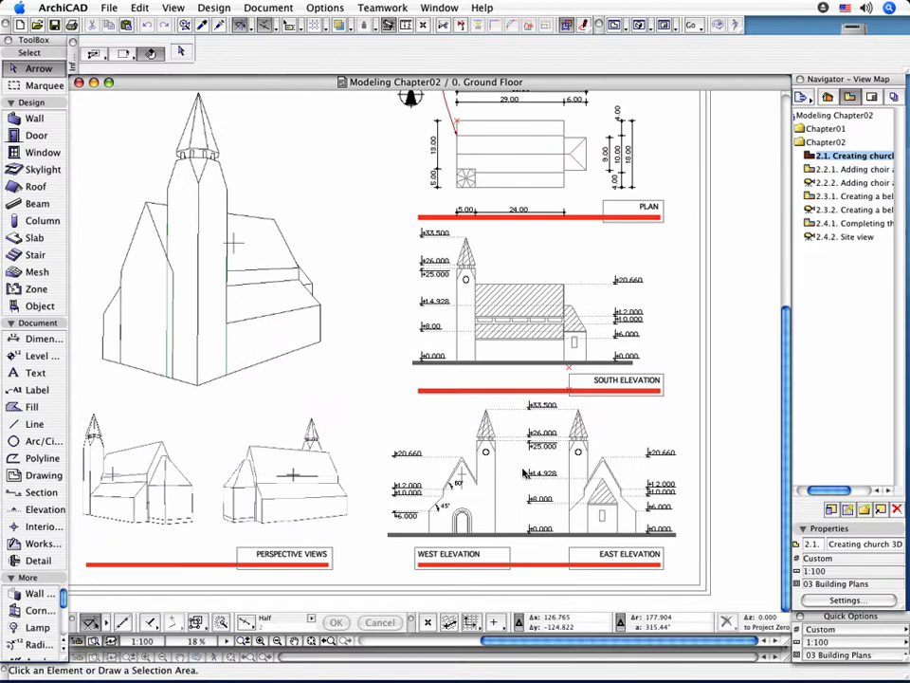
mouse_move(571, 414)
left_mouse_down()
mouse_move(580, 402)
mouse_move(619, 443)
left_mouse_up()
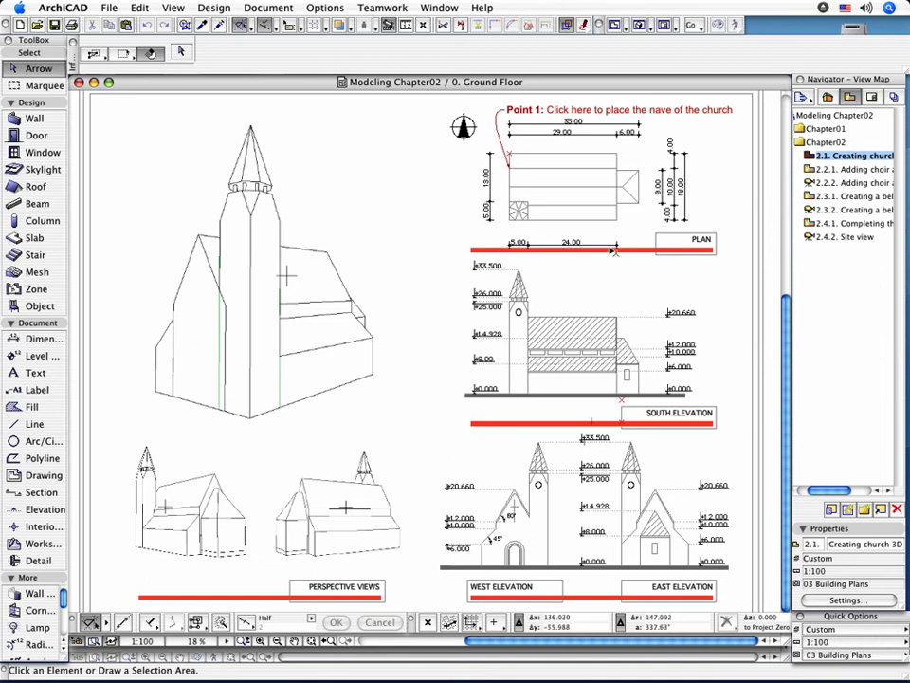
scroll(333, 269, "up", 1)
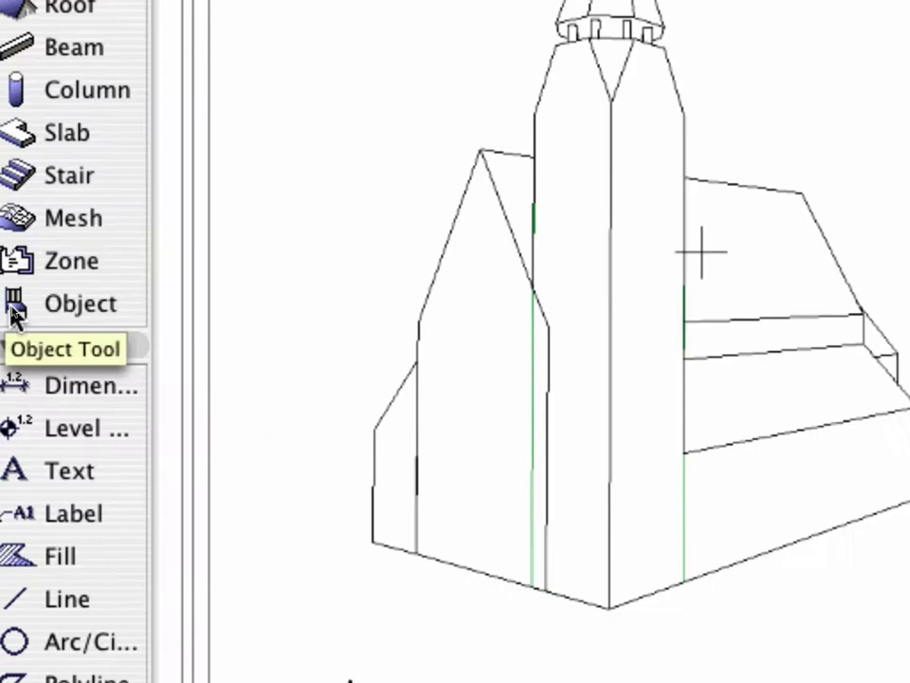
Step: Choose House Model 11 from Basic Shapes 11 as the Object tool's default object
left_click(23, 308)
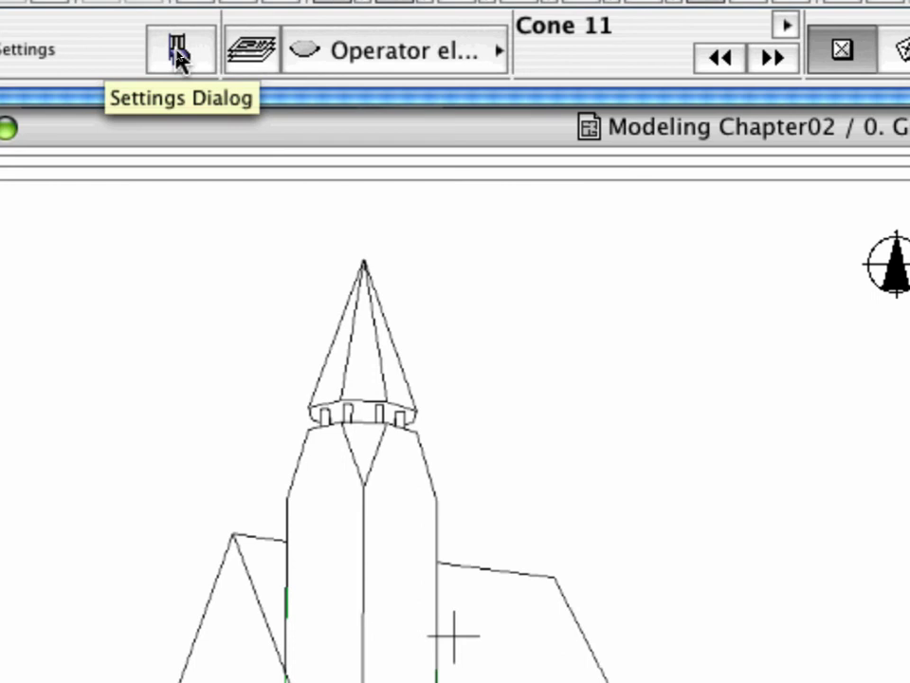
left_click(178, 55)
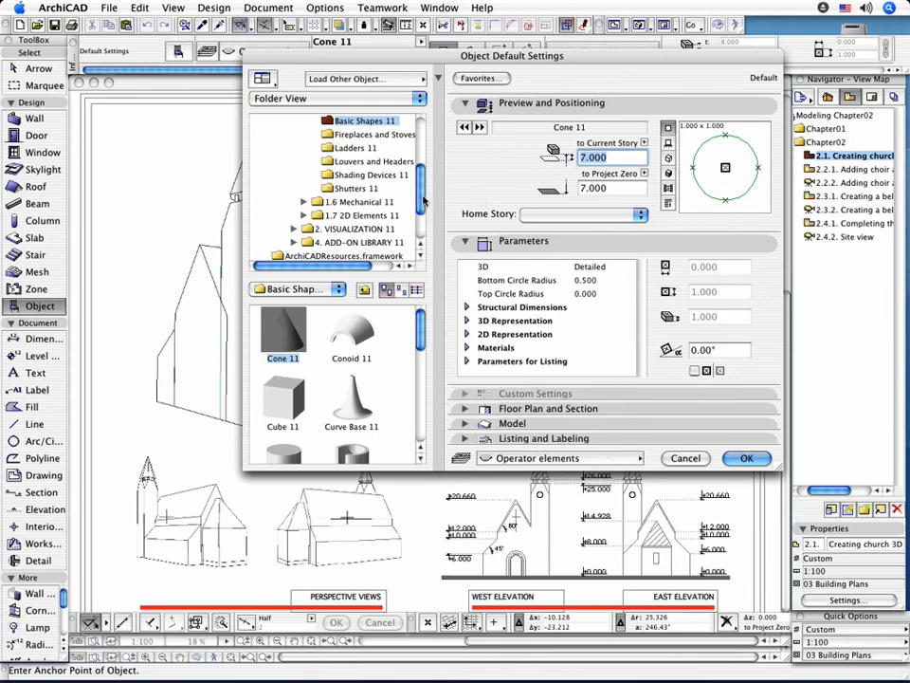
scroll(413, 134, "up", 5)
scroll(413, 134, "up", 2)
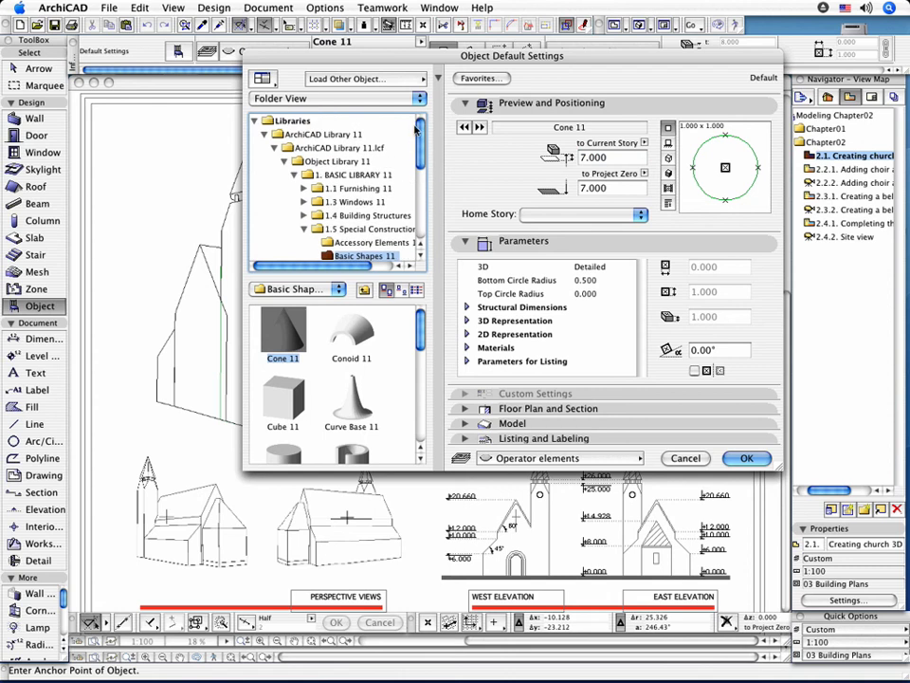
scroll(340, 156, "down", 3)
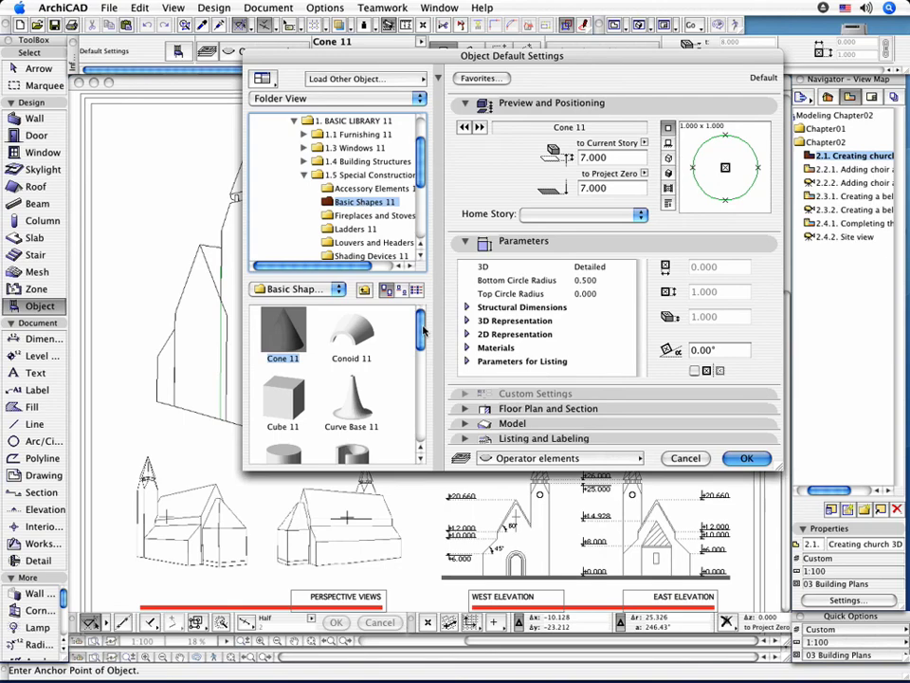
left_click_drag(423, 331, 439, 400)
scroll(330, 313, "up", 2)
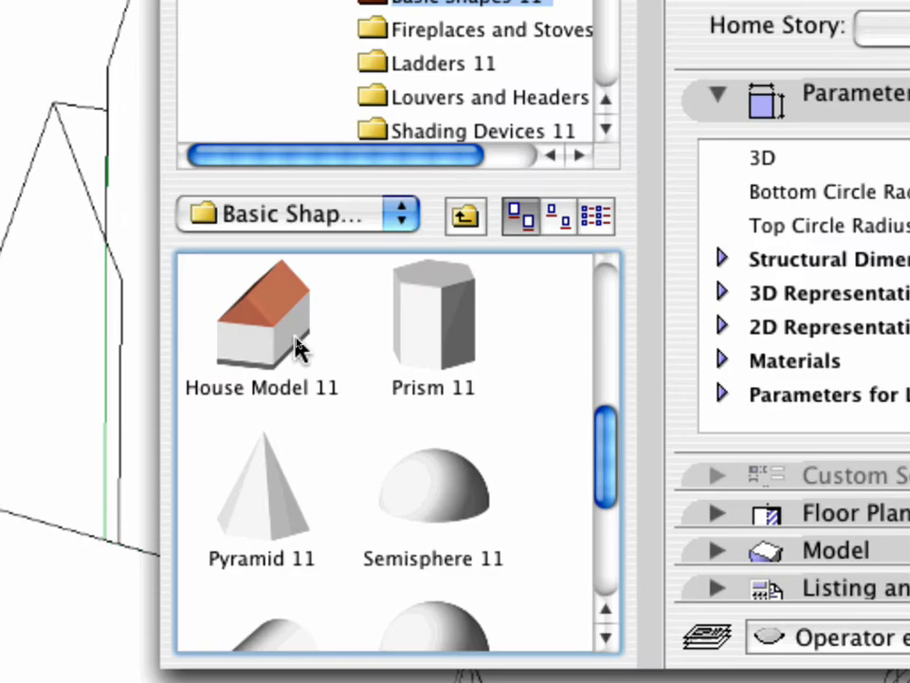
left_click(296, 347)
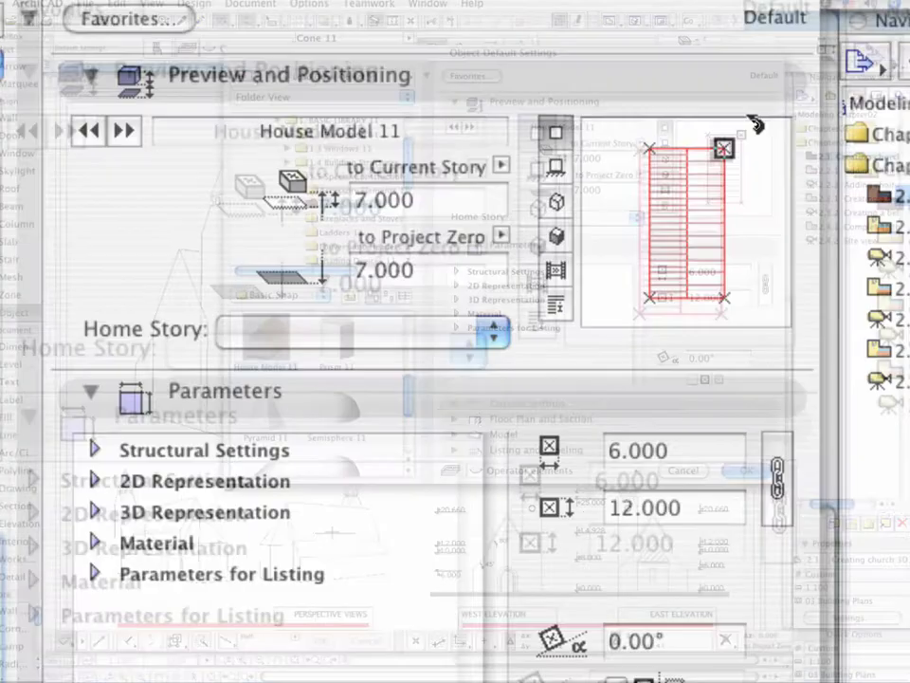
Step: Rotate House Model 11 by 90° and set its elevation to 0.000 to the current story
left_click_drag(754, 123, 758, 126)
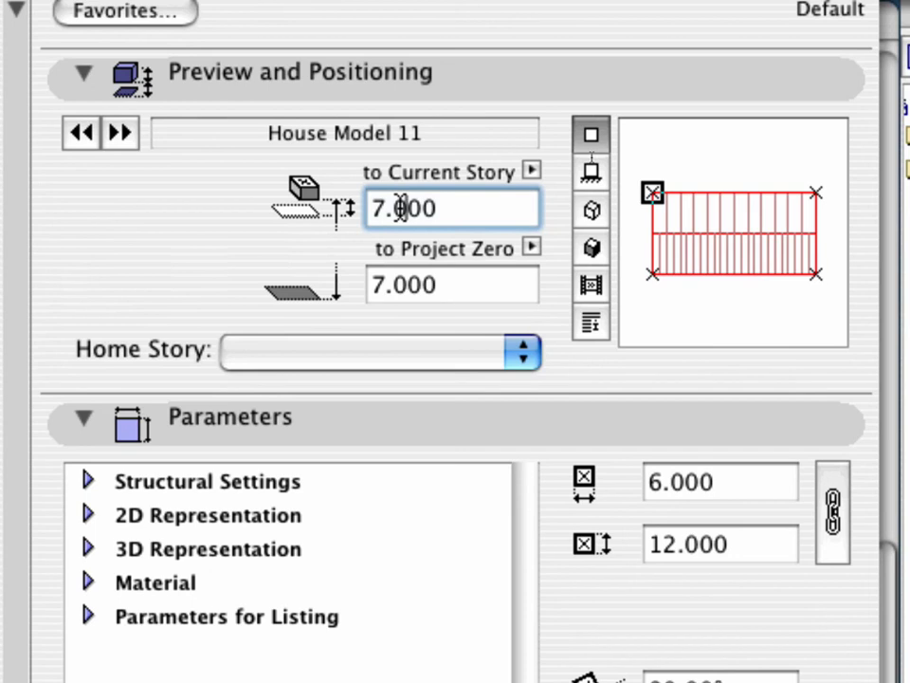
double_click(349, 210)
type("0")
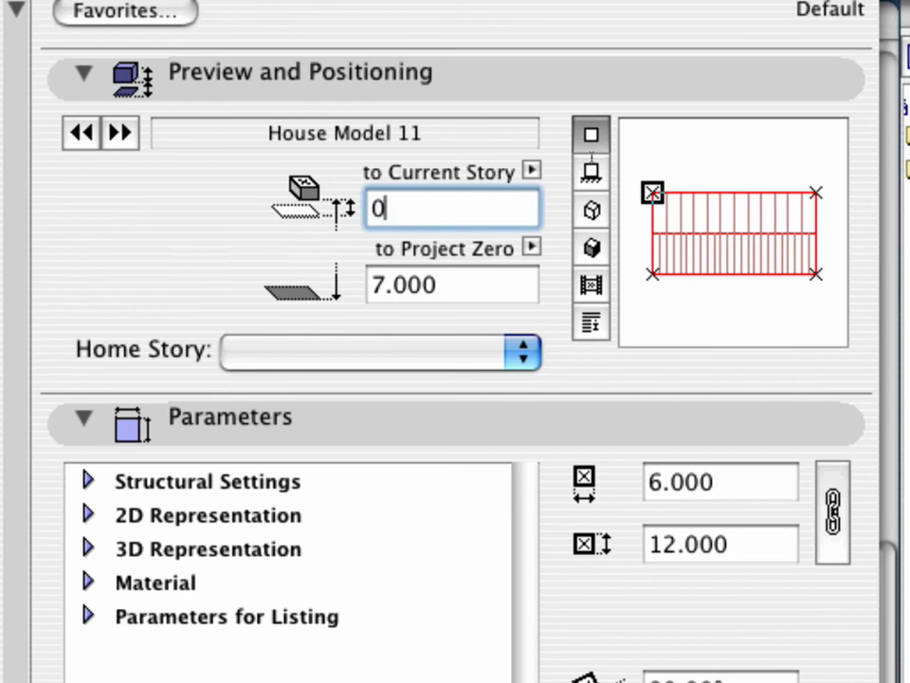
key("Return")
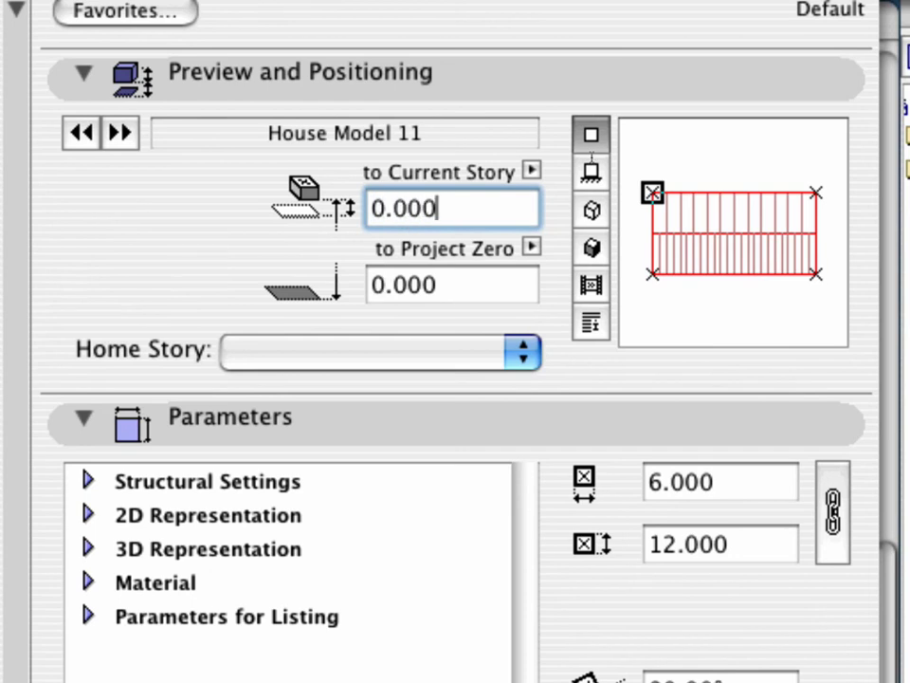
left_click(88, 480)
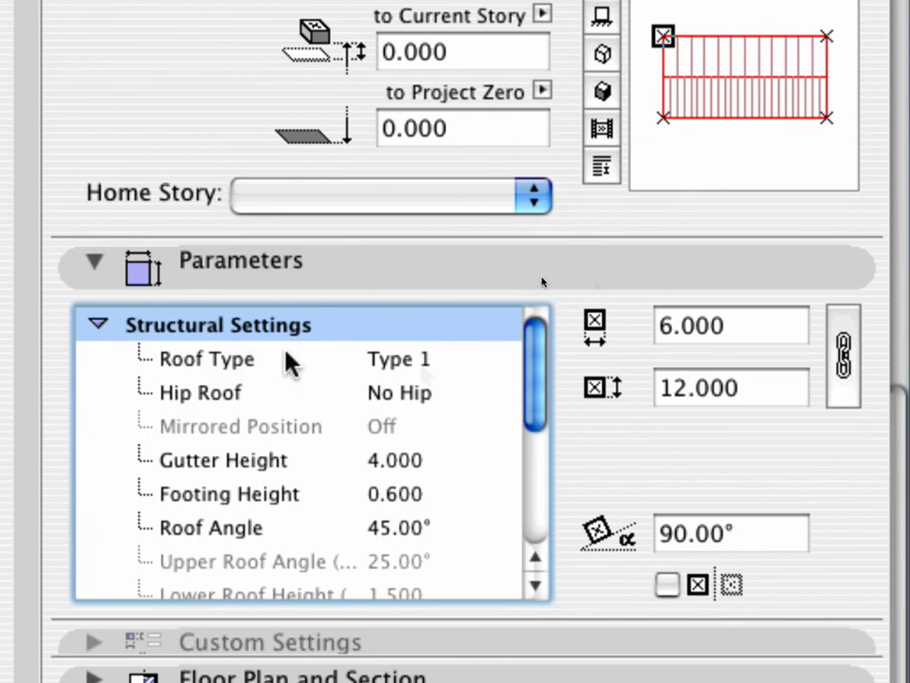
Step: Set Gutter Height 12.000, Footing Height 0.000 and Roof Angle 60° in Structural Settings
left_click(449, 465)
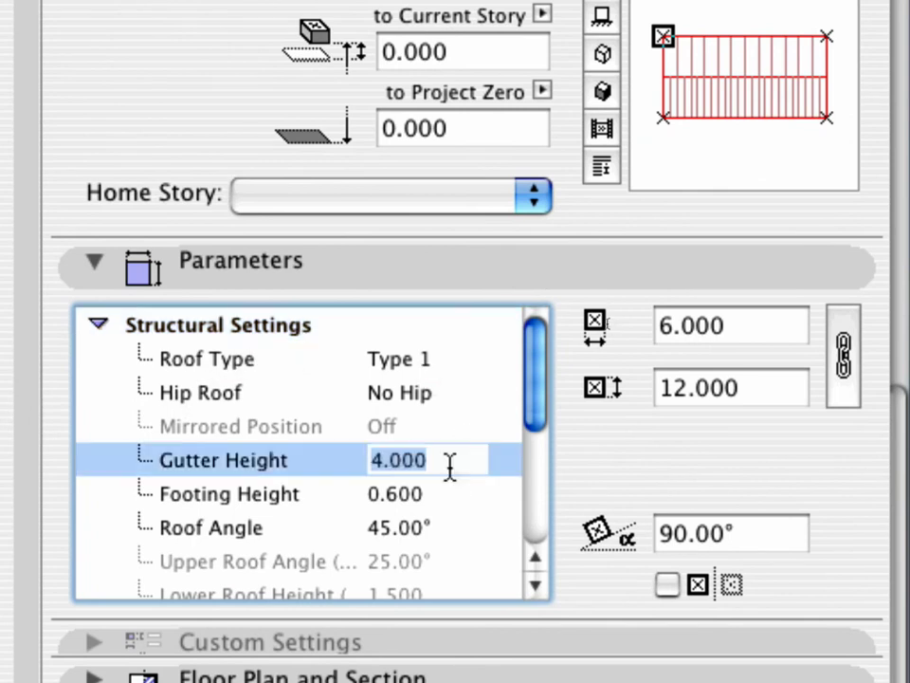
type("12.000")
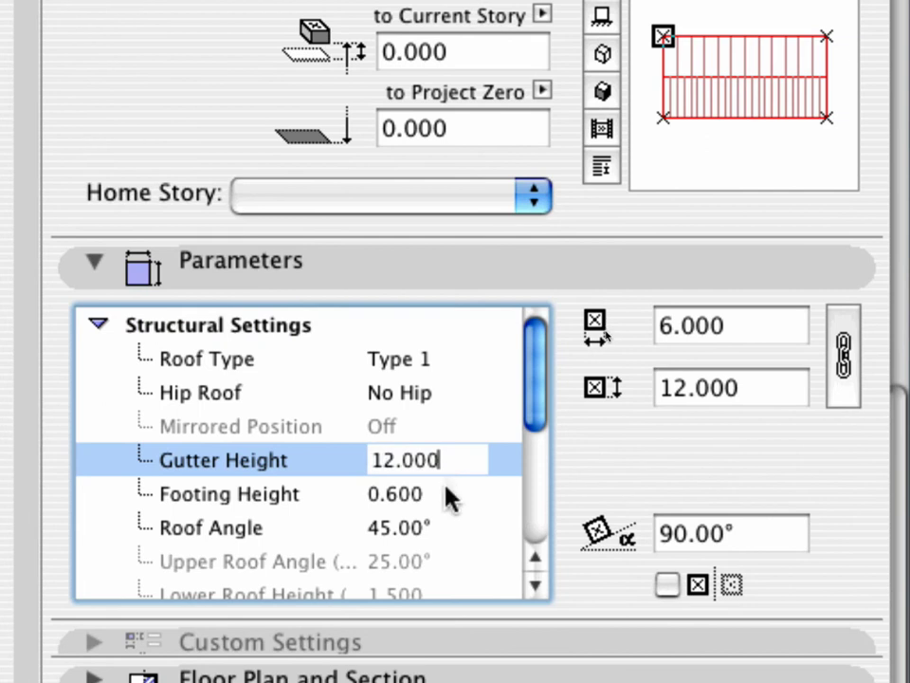
left_click(447, 495)
type("0")
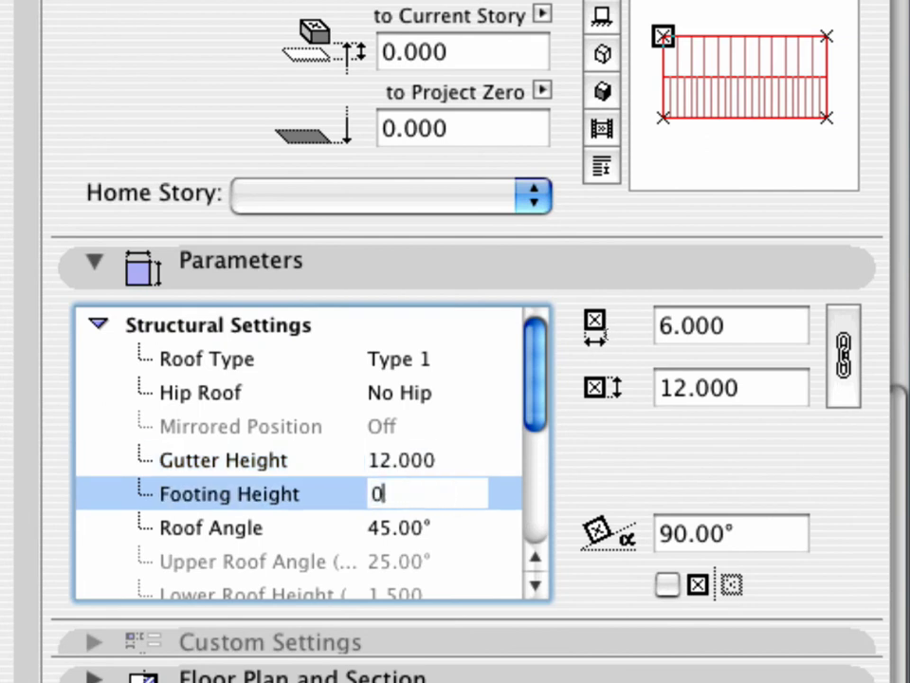
type(".000")
left_click(446, 526)
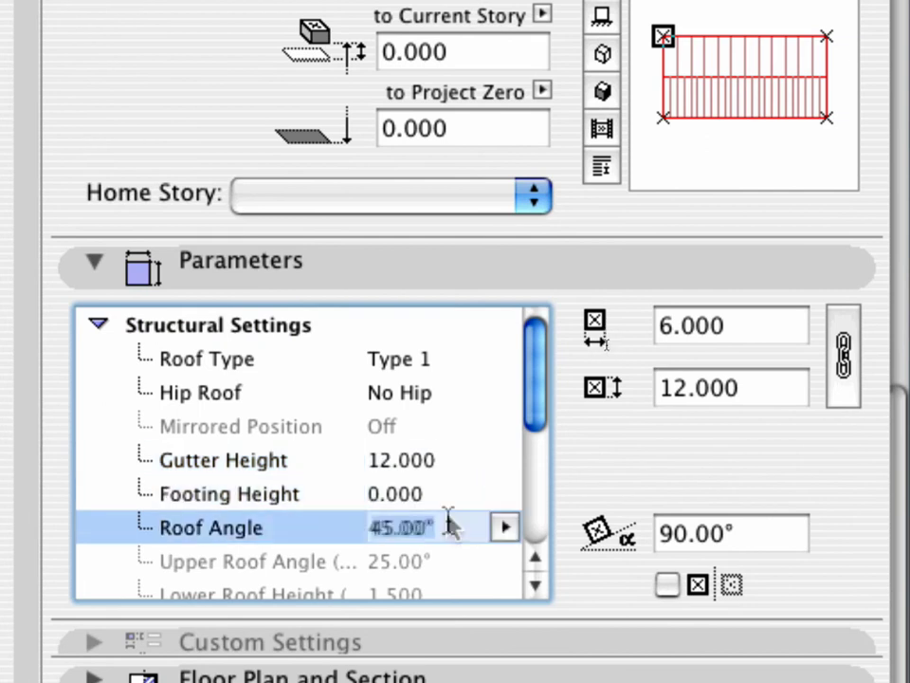
type("60")
key("Return")
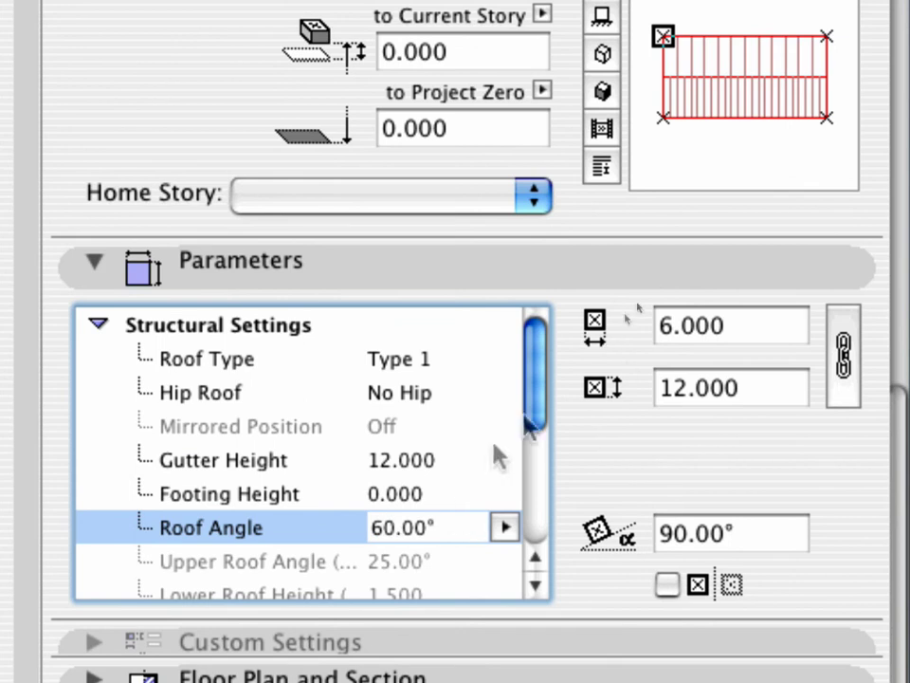
Step: Size the house object's footprint to width 10 and length 29
left_click(667, 325)
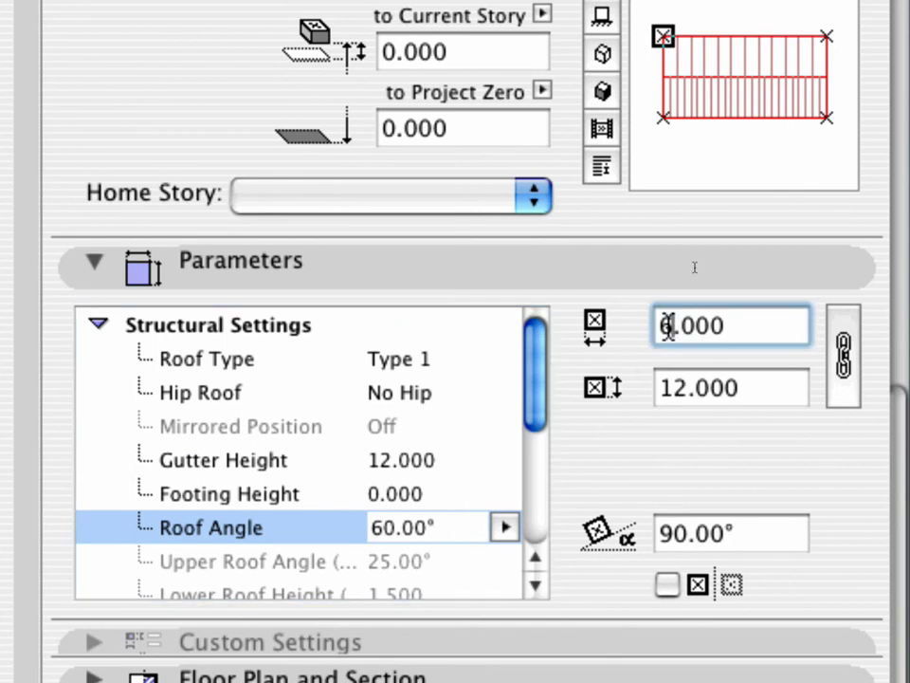
type("10")
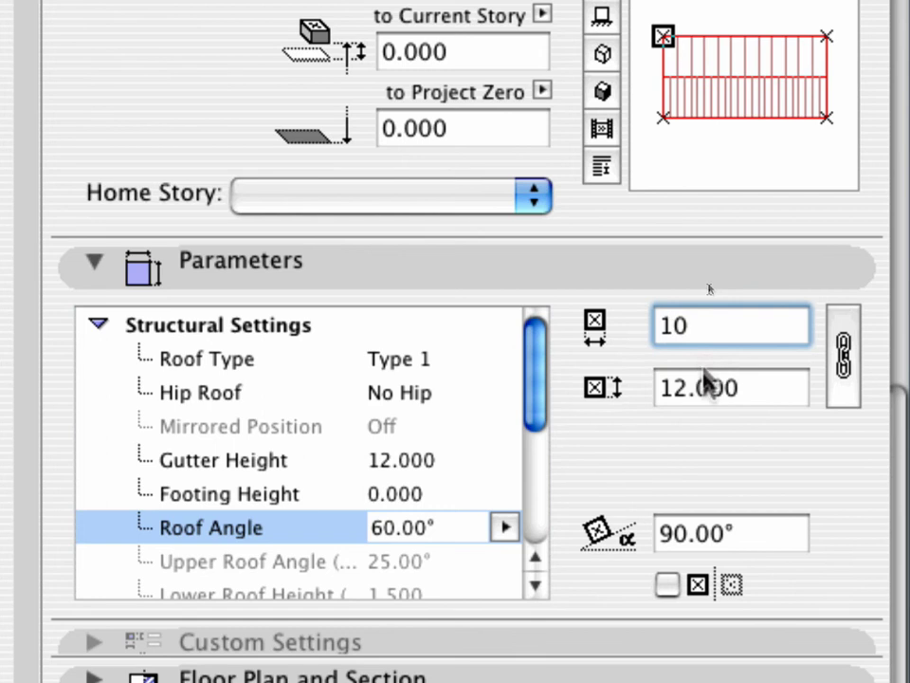
left_click(704, 382)
double_click(705, 382)
type("29")
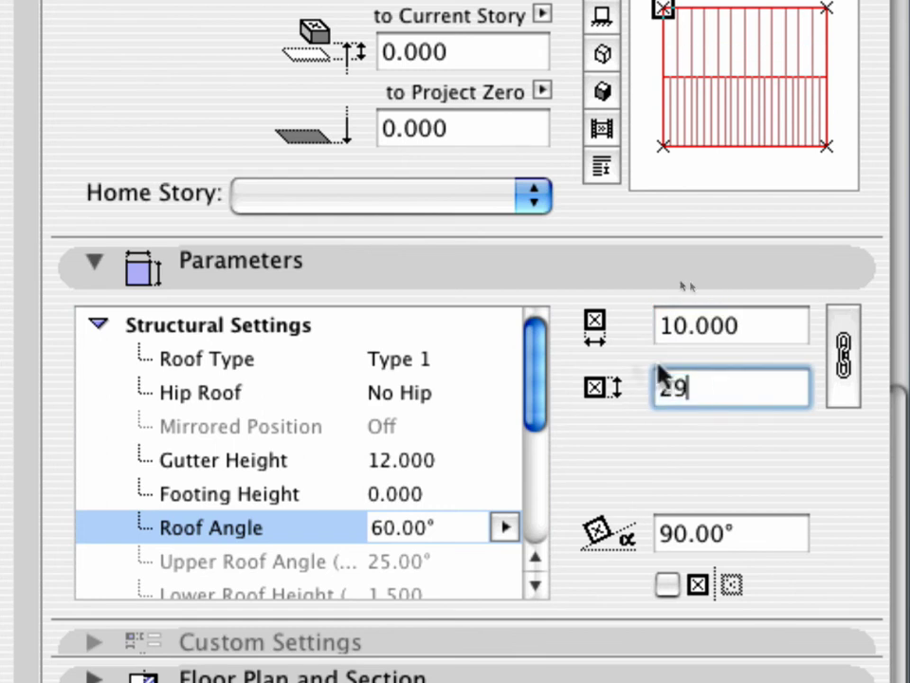
Step: Assign House Model 11 to the '3D form' layer and accept the object settings
left_click(95, 264)
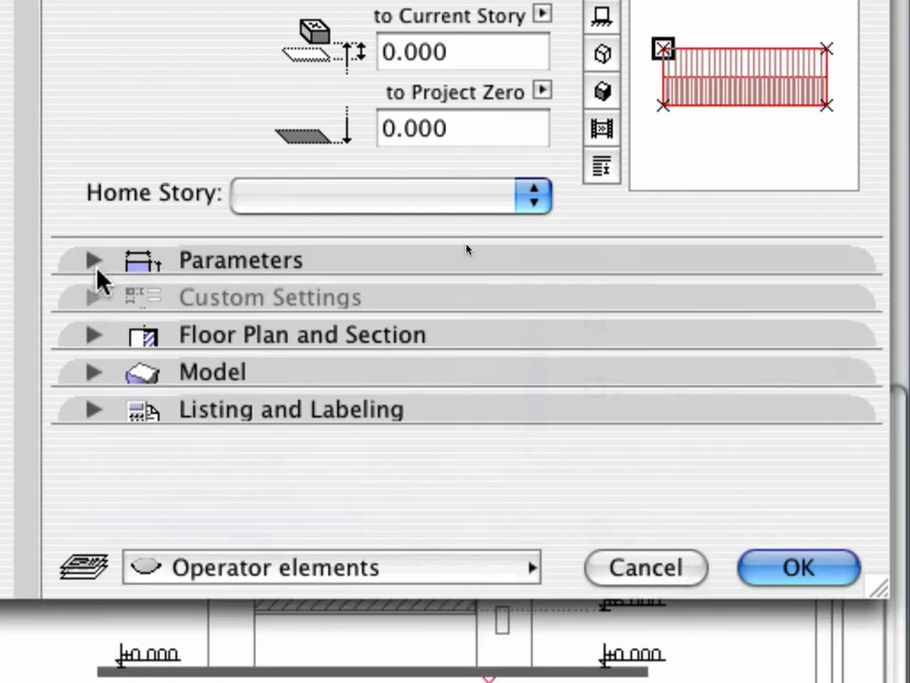
left_click(94, 373)
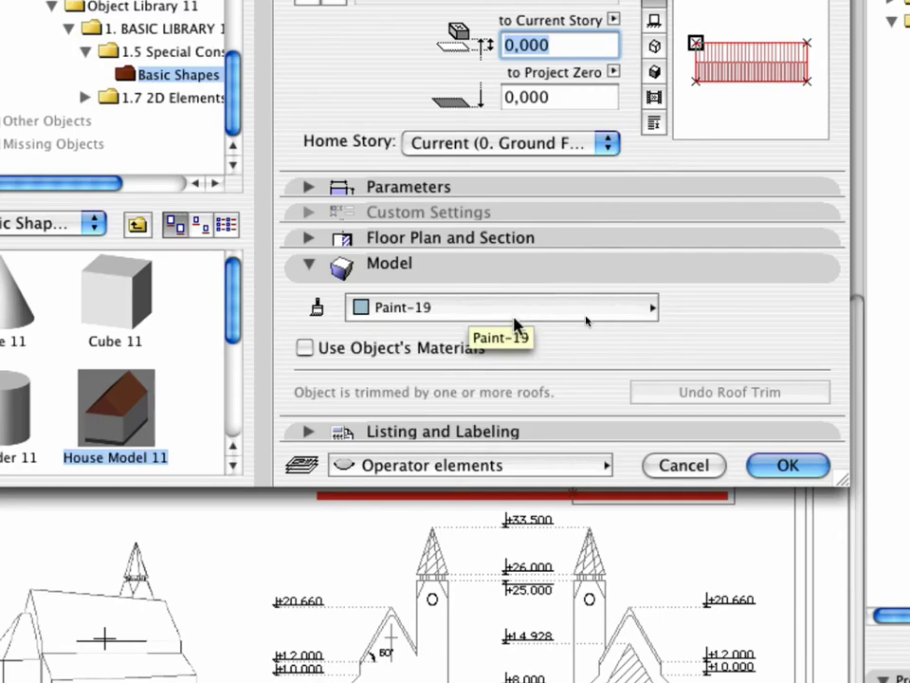
left_click(510, 464)
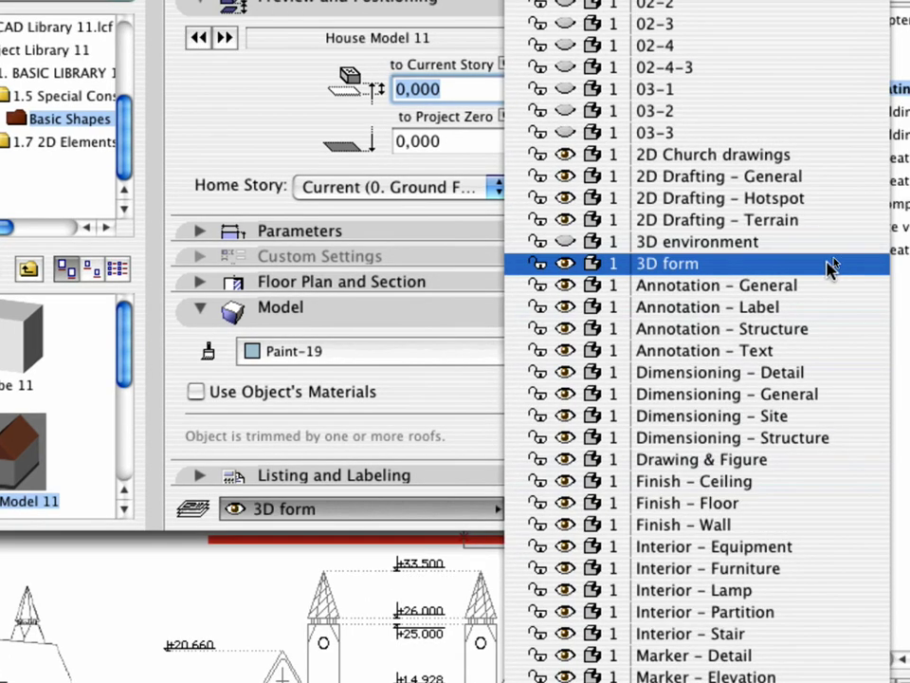
left_click(827, 267)
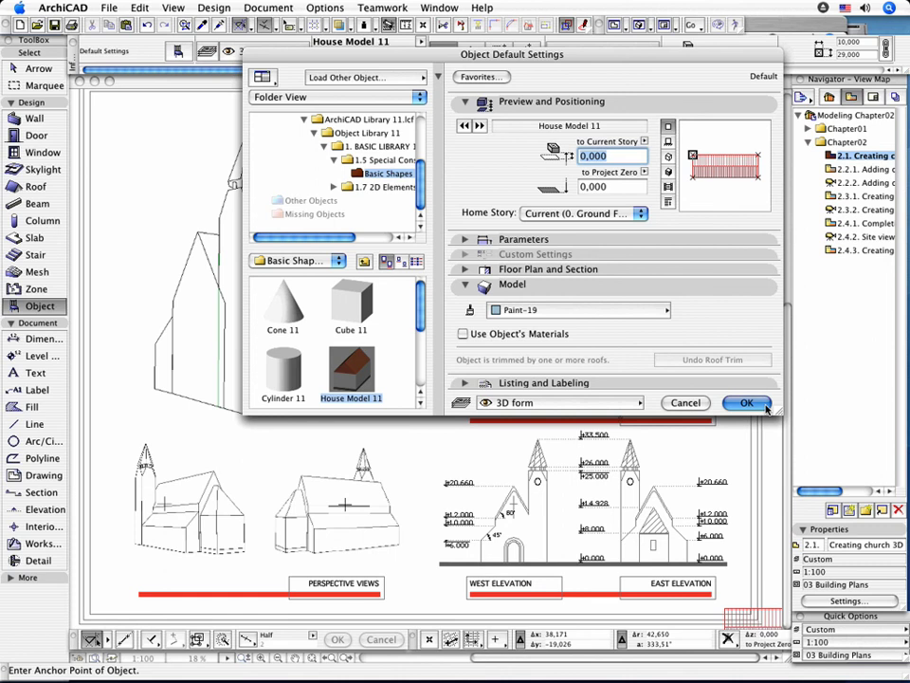
left_click(764, 406)
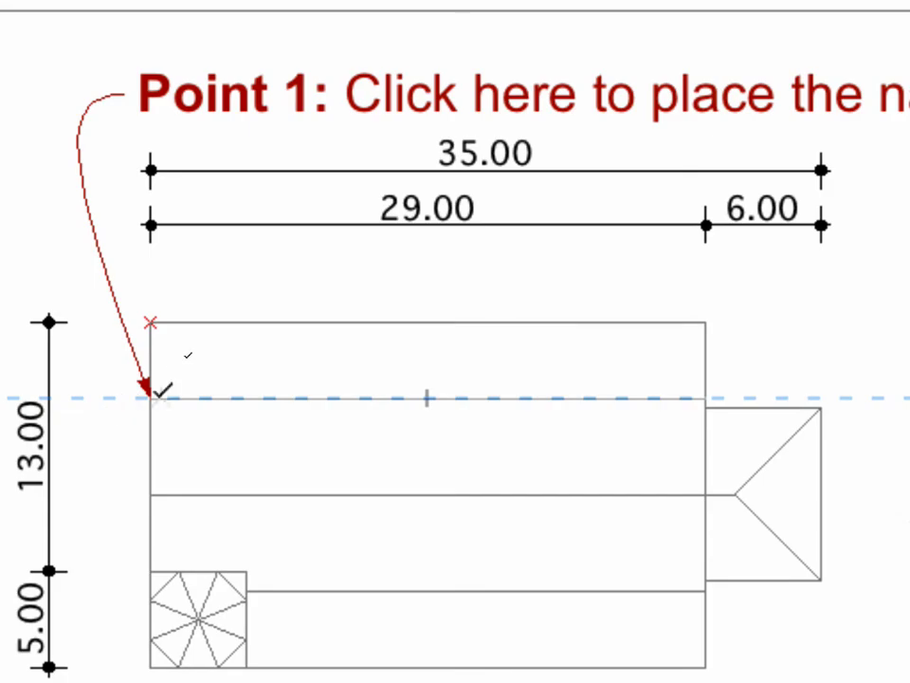
Step: Place the House Model 11 nave at the Point 1 corner of the church plan
left_click(152, 397)
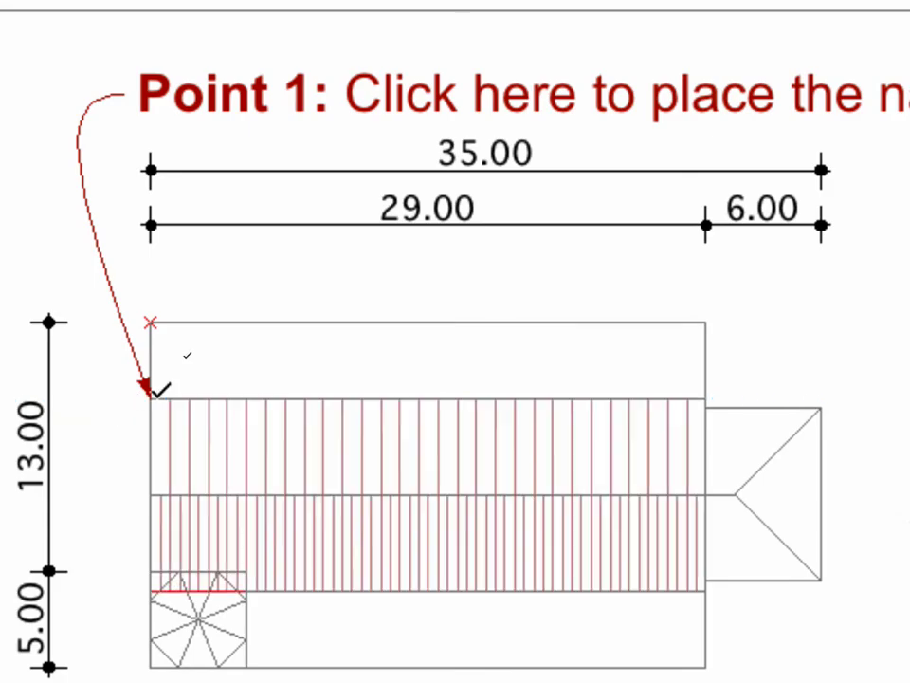